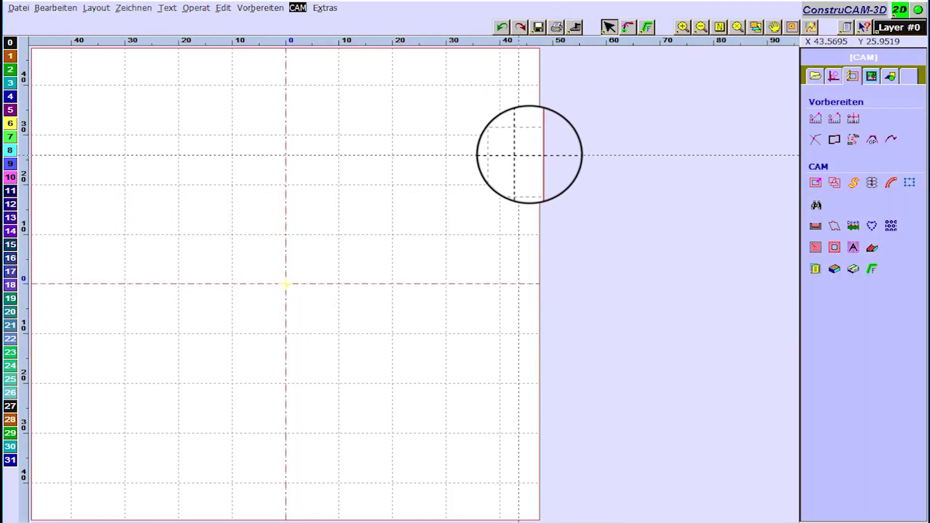
- Draw a large Rechteck around the drawing origin and select it with the arrow tool
{"action": "left_click", "coordinate": [834, 76]}
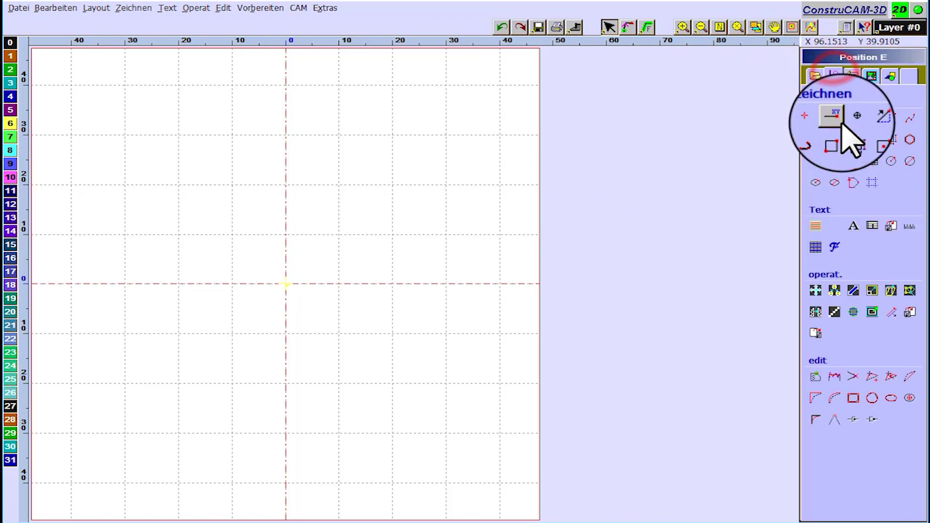
{"action": "left_click", "coordinate": [853, 140]}
{"action": "left_click", "coordinate": [99, 146]}
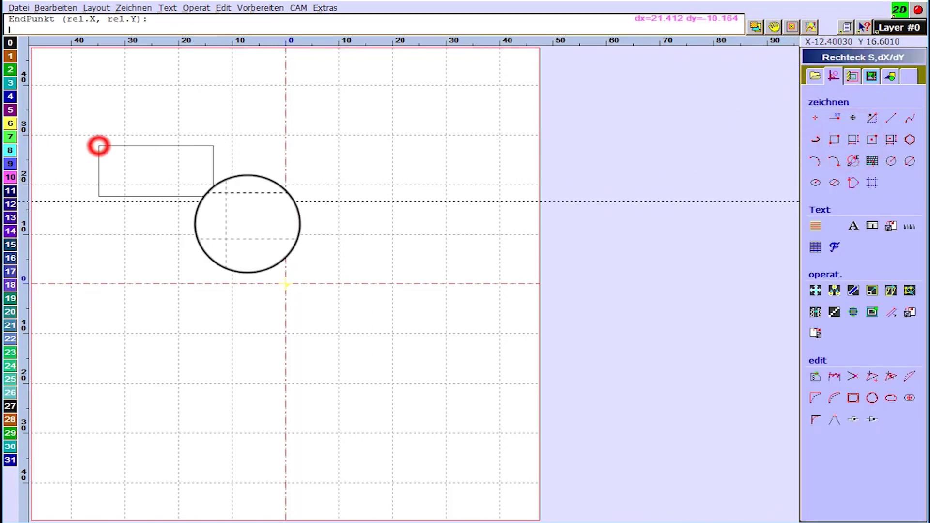
{"action": "left_click", "coordinate": [464, 401]}
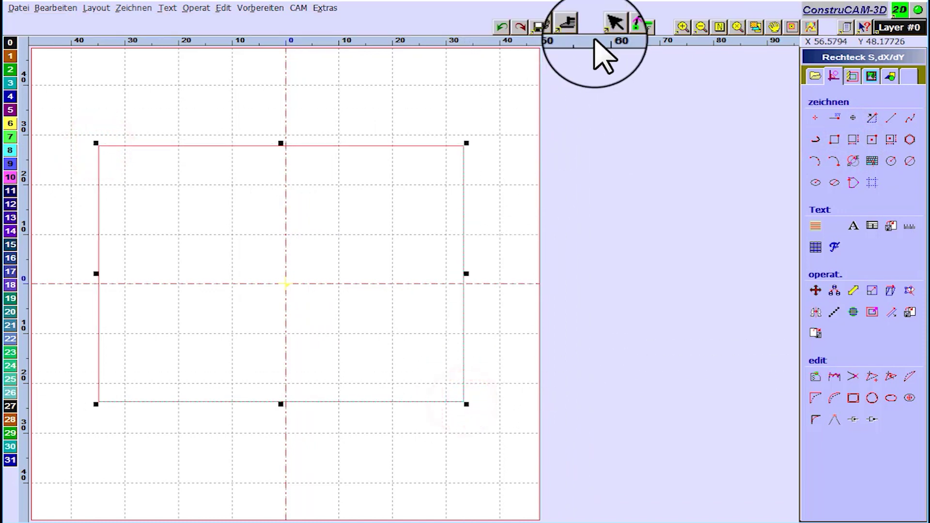
{"action": "left_click", "coordinate": [605, 27]}
{"action": "left_click", "coordinate": [508, 61]}
{"action": "left_click", "coordinate": [457, 143]}
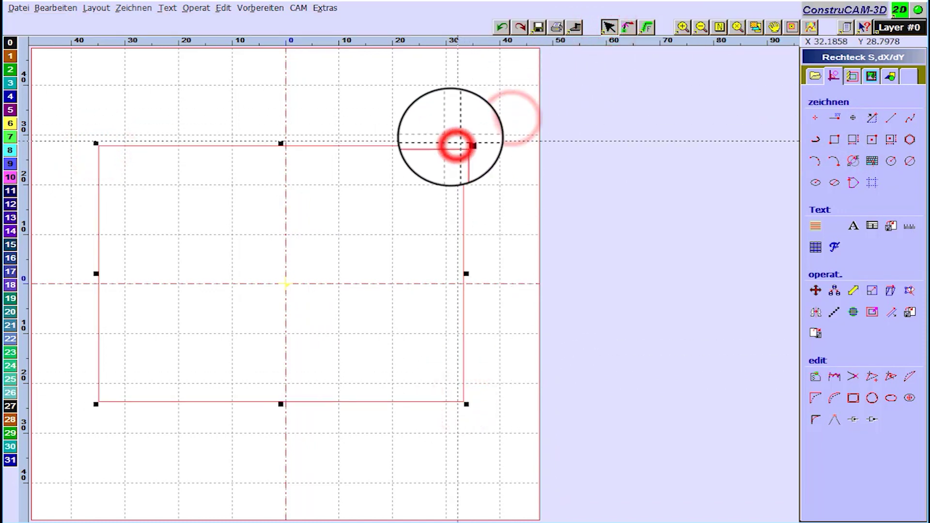
- Start FrKorr 2D(3D) and set end mill 50 (Schaftfräser) to 2 mm plunge and 5 mm clearance
{"action": "left_click", "coordinate": [299, 7]}
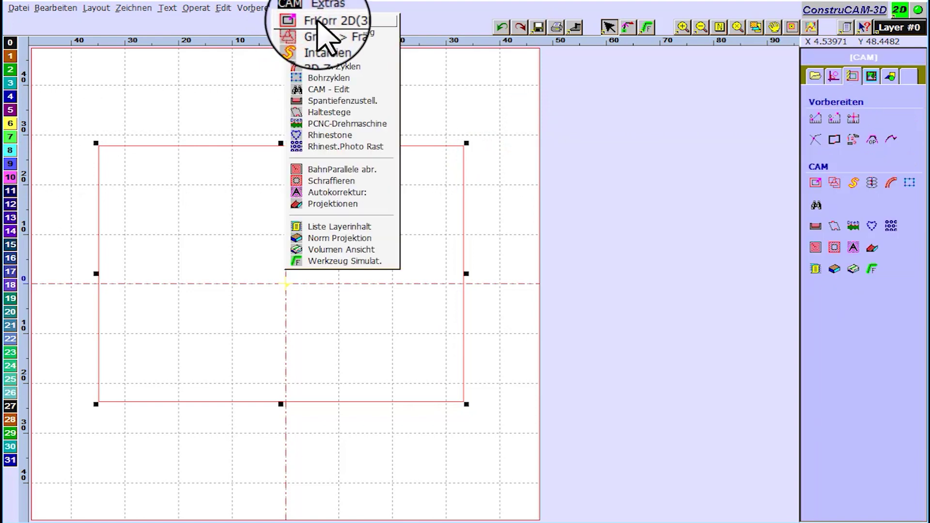
{"action": "left_click", "coordinate": [310, 22]}
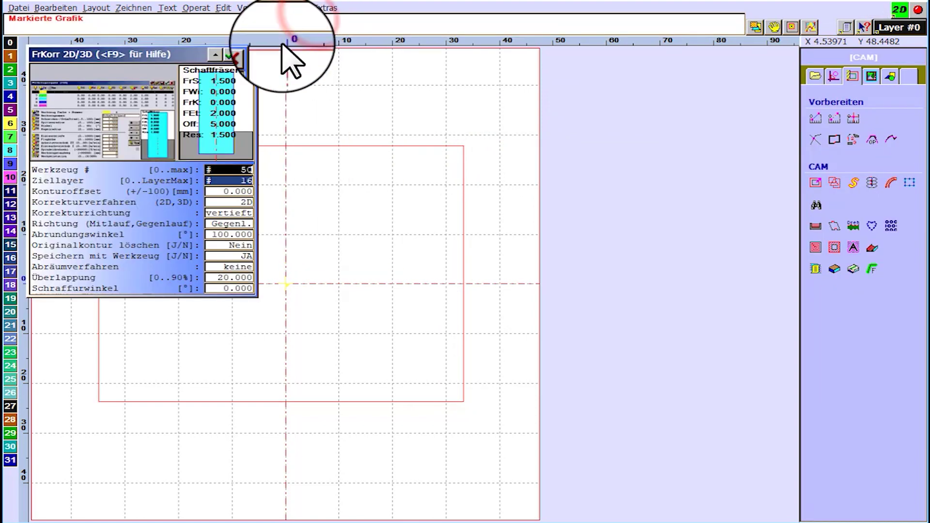
{"action": "left_click", "coordinate": [220, 109]}
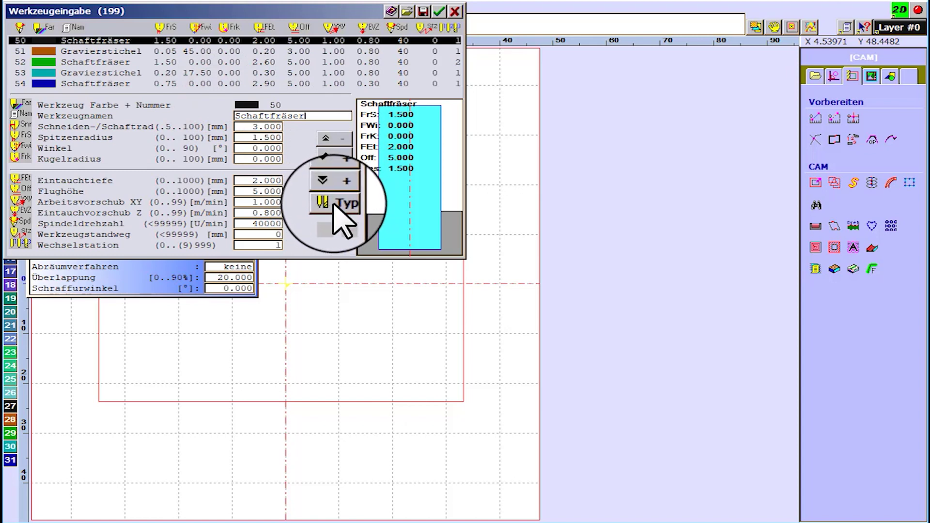
{"action": "left_click", "coordinate": [338, 206]}
{"action": "left_click", "coordinate": [239, 94]}
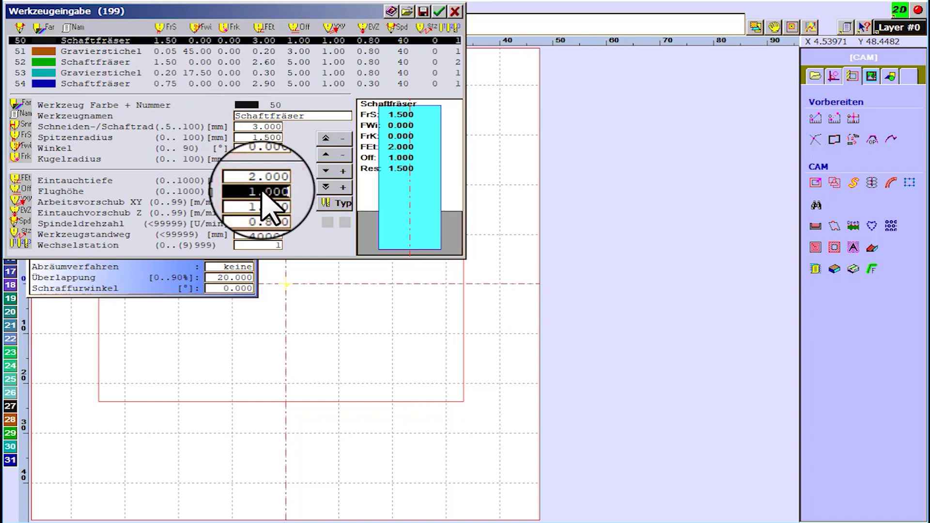
{"action": "type", "text": "5"}
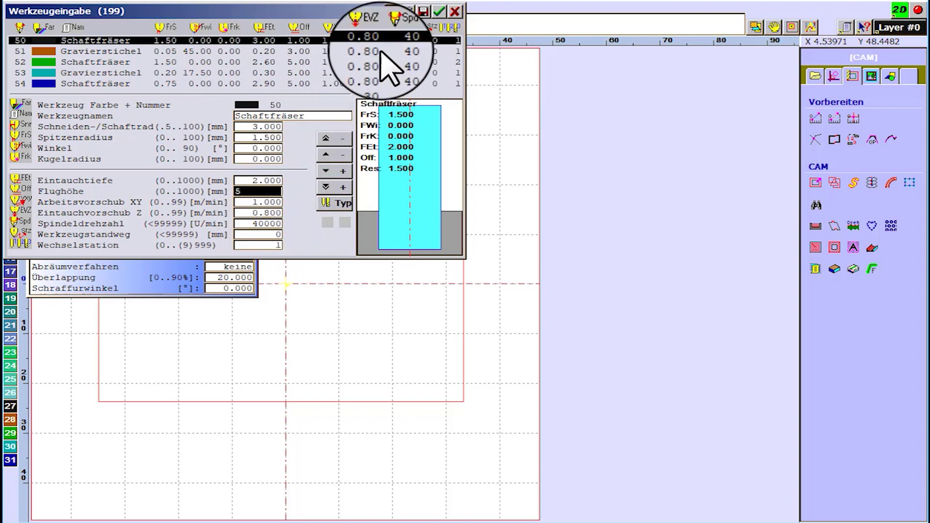
{"action": "left_click", "coordinate": [439, 13]}
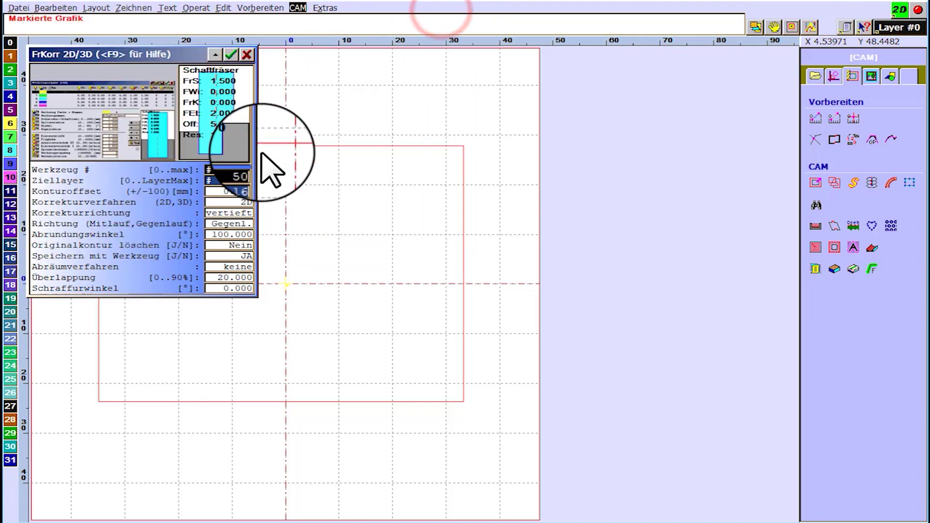
- Generate an inset (vertieft) contour on Ziellayer 16 with Abräumverfahren set to keine
{"action": "left_click", "coordinate": [225, 181]}
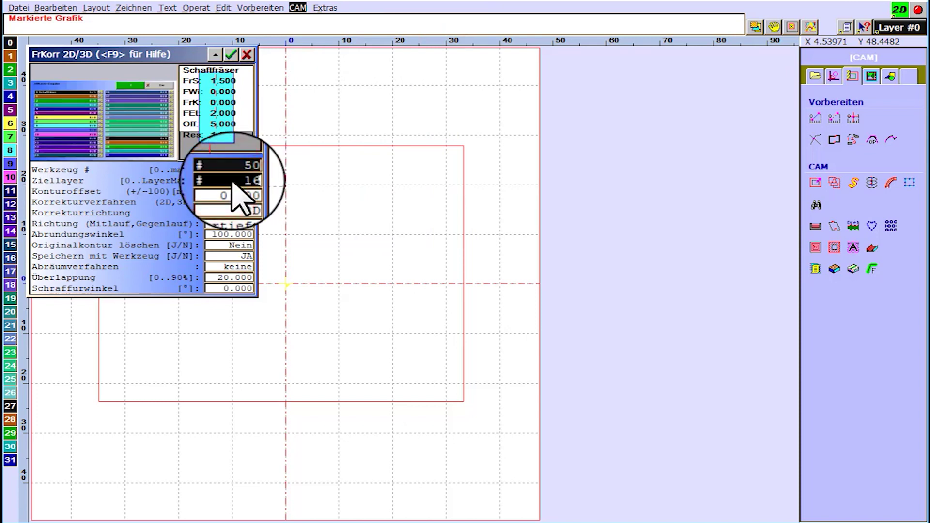
{"action": "key", "text": "Return"}
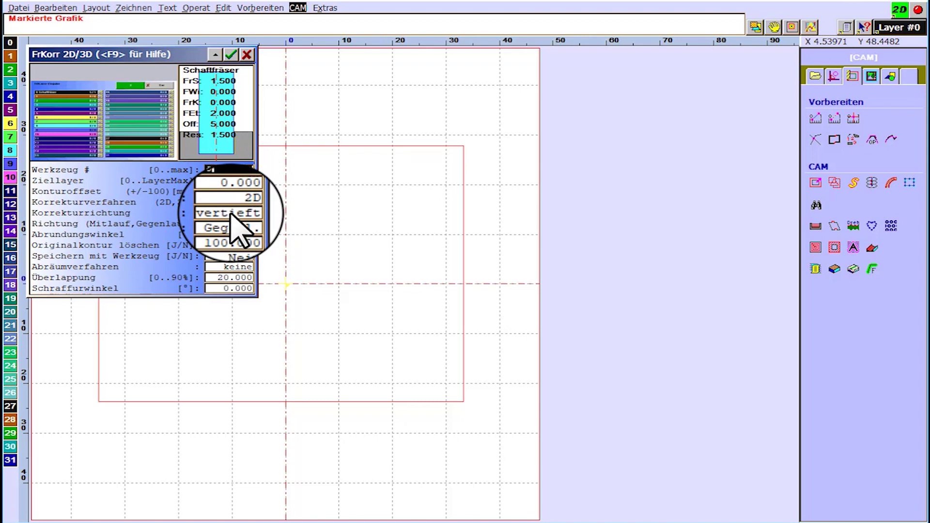
{"action": "left_click", "coordinate": [231, 214]}
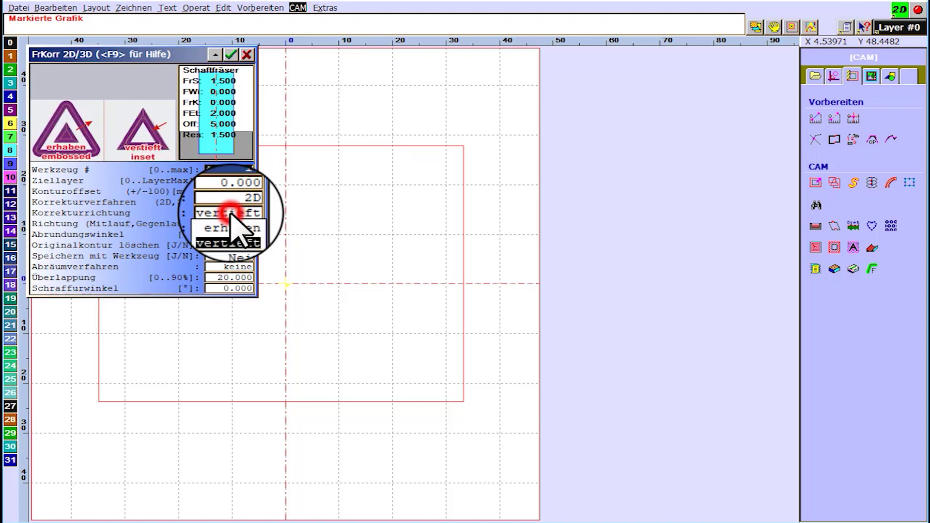
{"action": "left_click", "coordinate": [231, 267]}
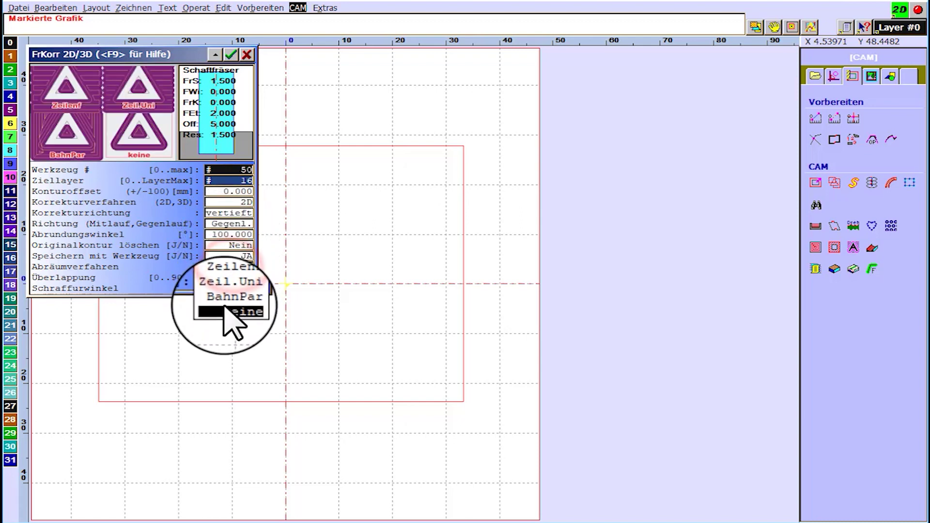
{"action": "left_click", "coordinate": [224, 308]}
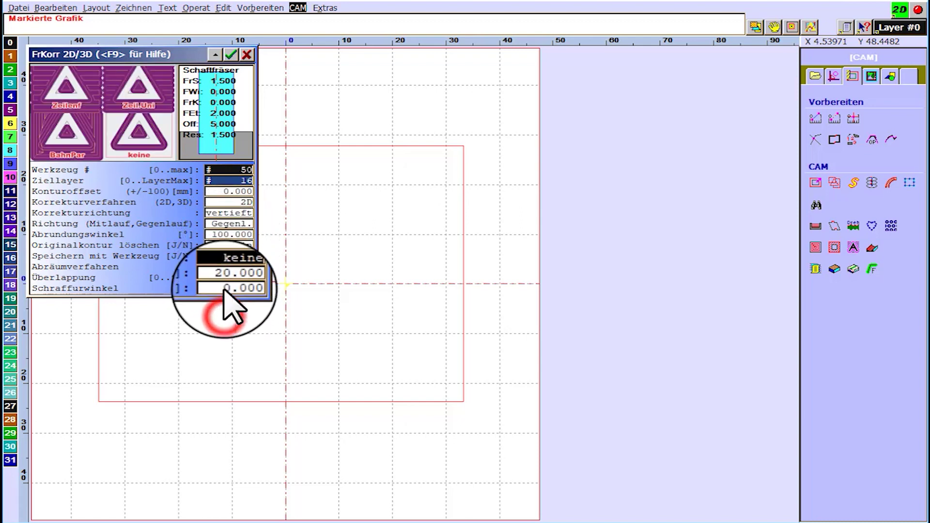
{"action": "left_click", "coordinate": [235, 57]}
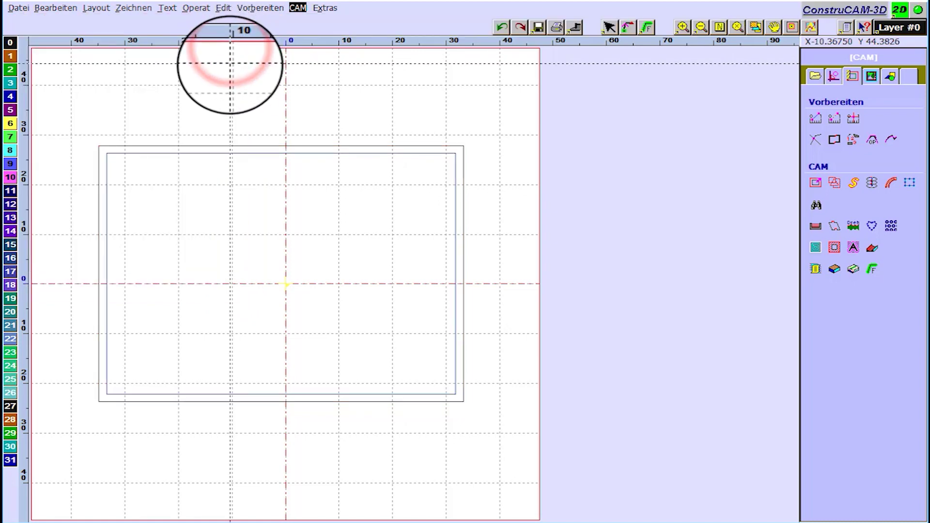
- Make layer 16 the active layer through AktLayer Eingabe
{"action": "left_click", "coordinate": [609, 27]}
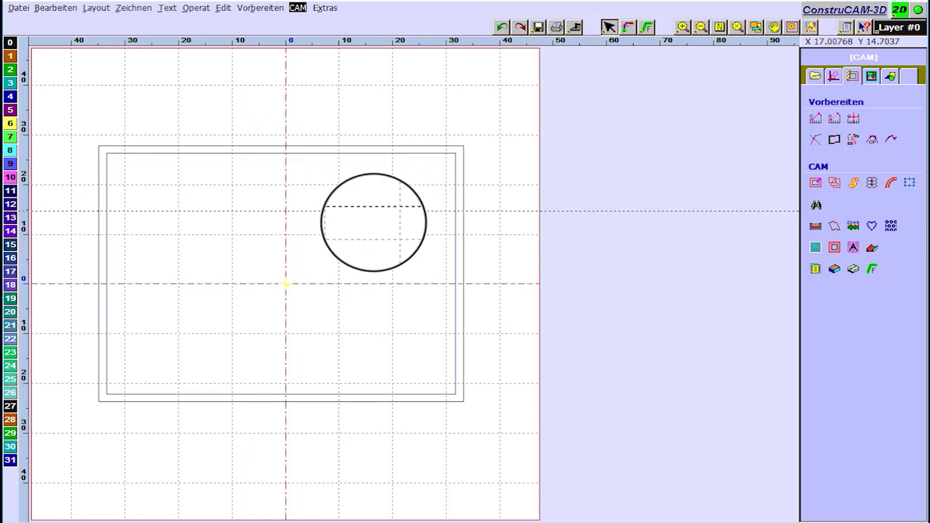
{"action": "left_click", "coordinate": [893, 30]}
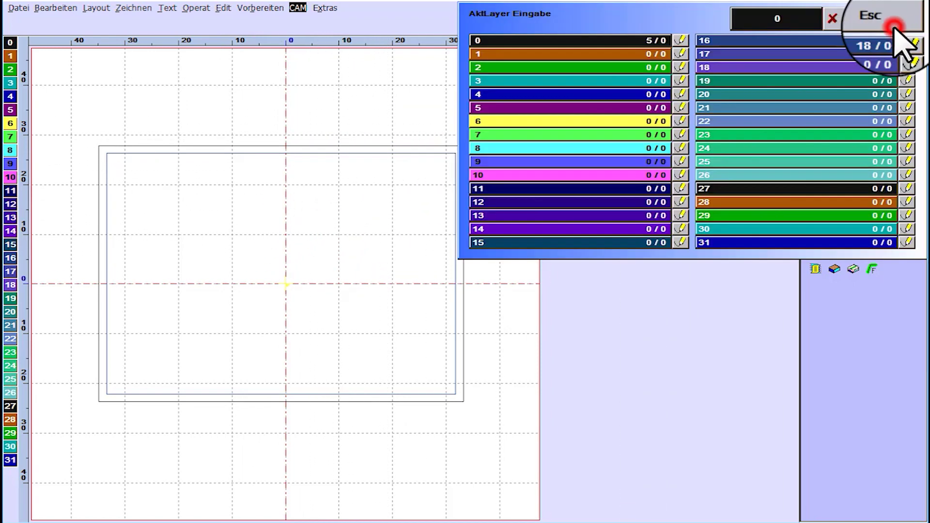
{"action": "left_click", "coordinate": [769, 40]}
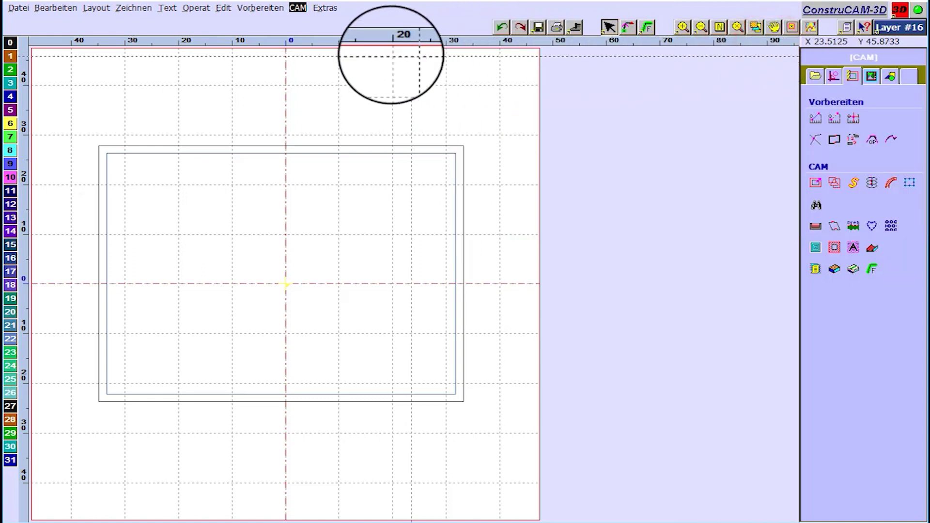
{"action": "left_click", "coordinate": [298, 8]}
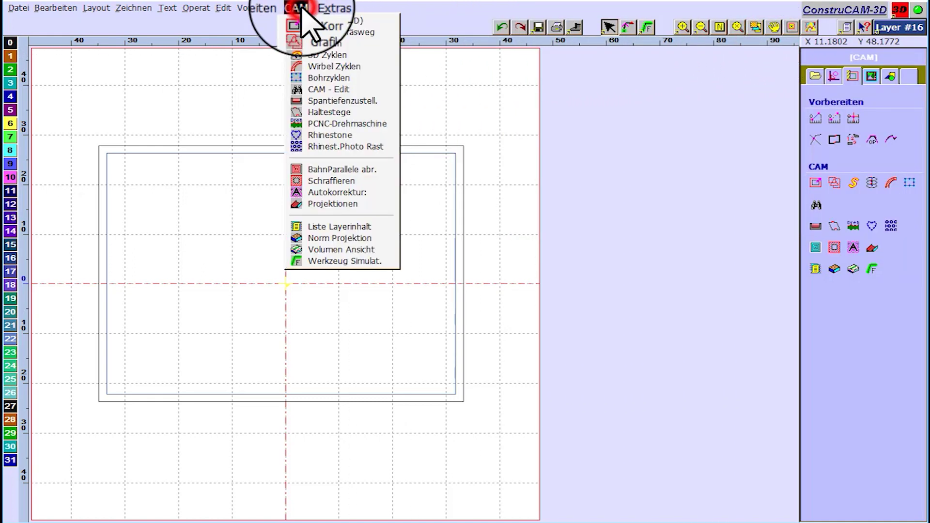
- Place three Haltestege with Stegbreite 2 on the toolpath's left, right and bottom sides
{"action": "left_click", "coordinate": [318, 112]}
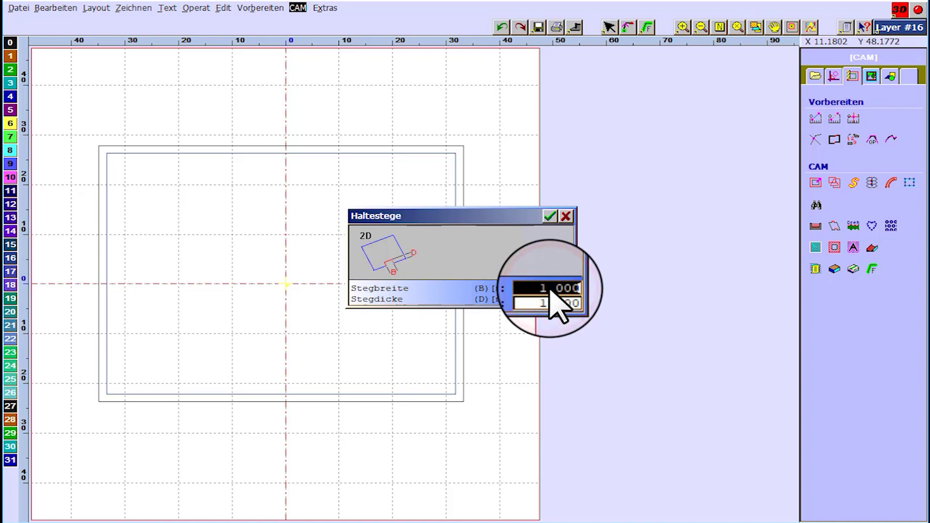
{"action": "type", "text": "2"}
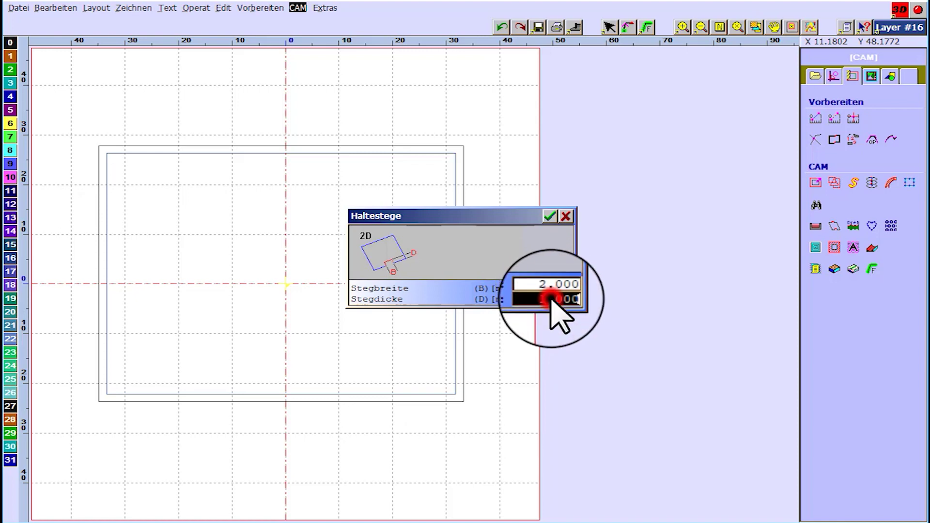
{"action": "left_click", "coordinate": [550, 216]}
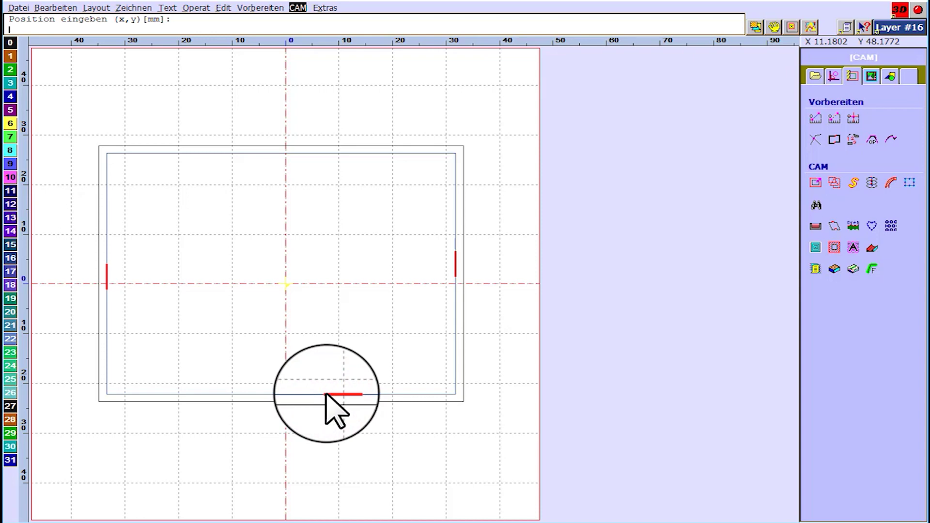
{"action": "key", "text": "Escape"}
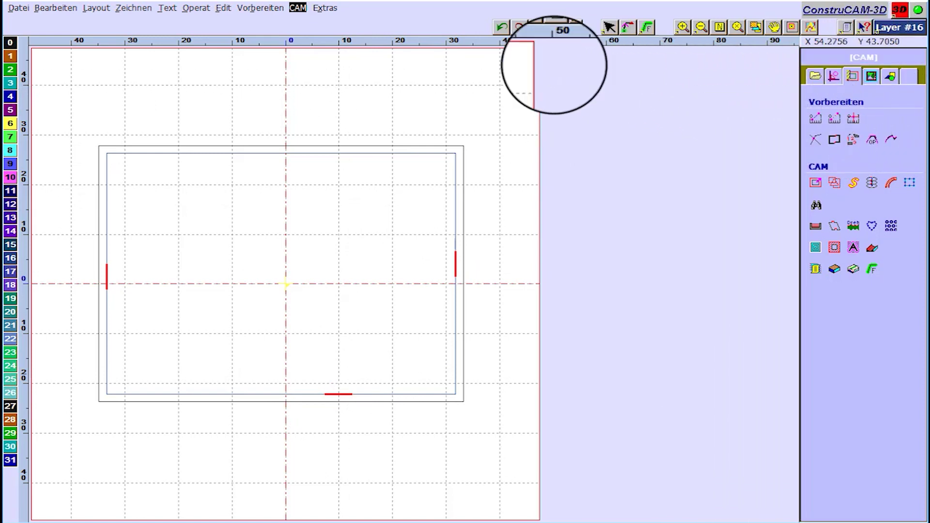
{"action": "left_click", "coordinate": [853, 271]}
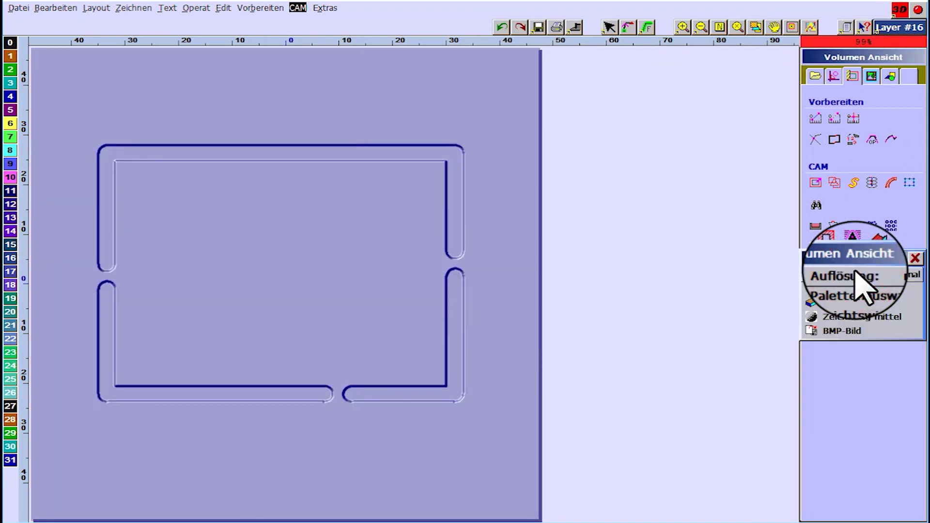
{"action": "left_click", "coordinate": [915, 258]}
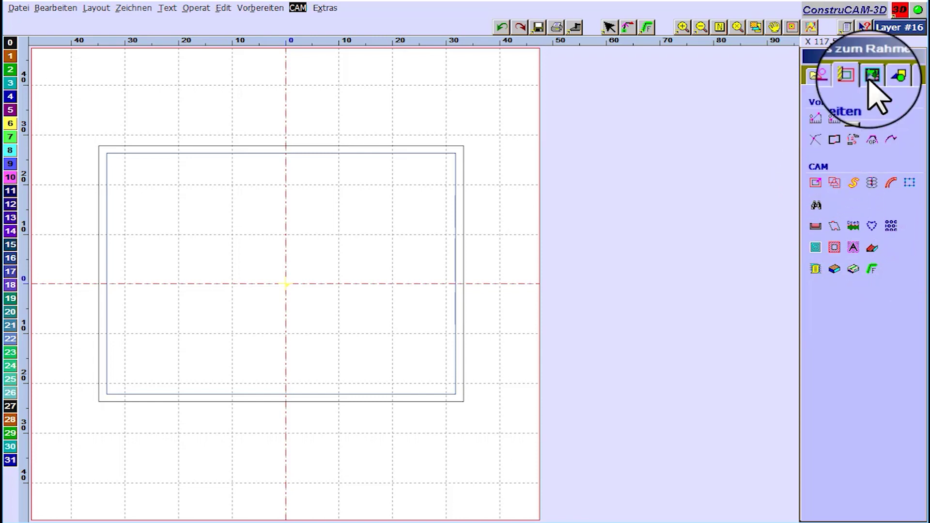
- Set Spantiefenzustellung with a Schichttiefe of 1 mm per layer
{"action": "left_click", "coordinate": [816, 225]}
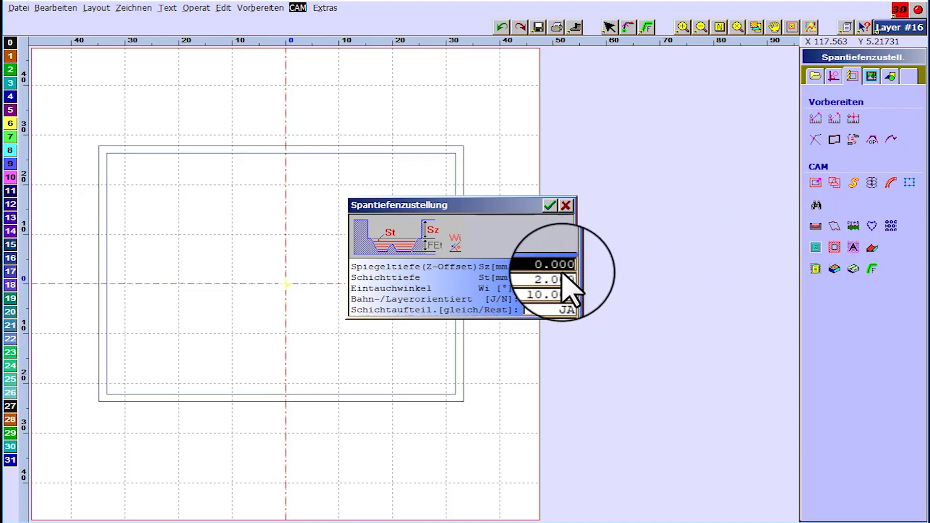
{"action": "left_click", "coordinate": [546, 276]}
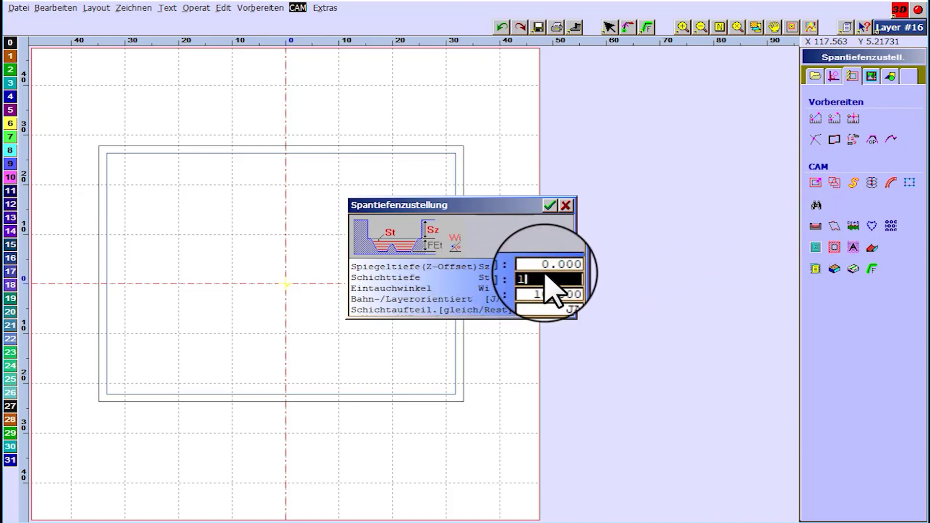
{"action": "left_click", "coordinate": [550, 206]}
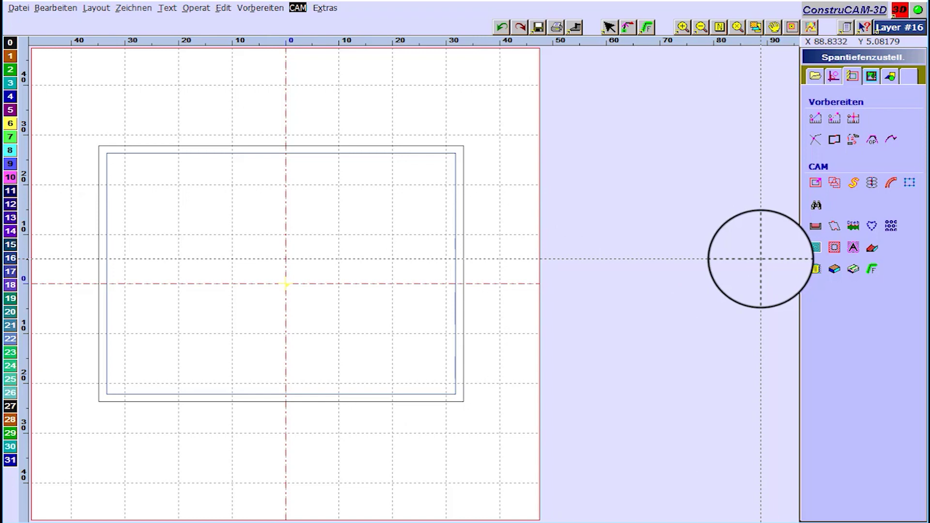
{"action": "left_click", "coordinate": [833, 269]}
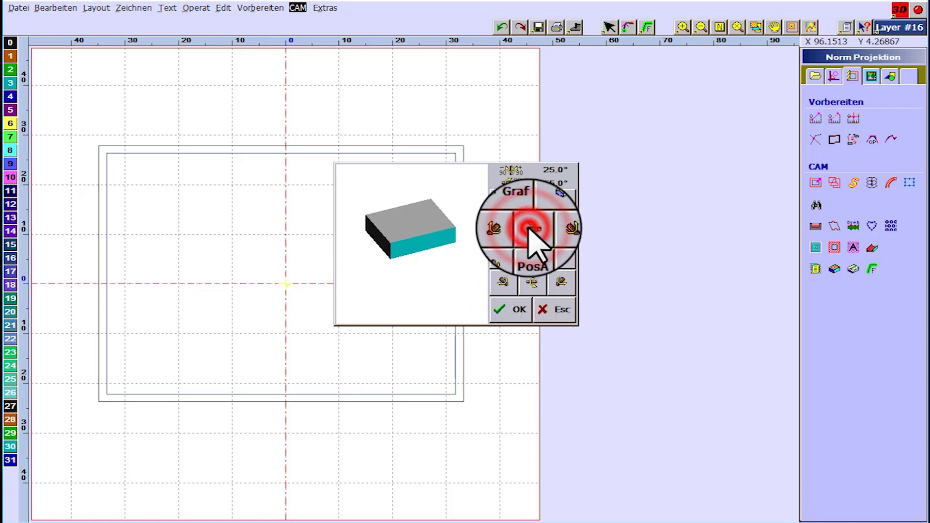
- Tilt the Norm Projektion view to 15° and render the part in 3D
{"action": "left_click", "coordinate": [504, 281]}
{"action": "left_click", "coordinate": [506, 319]}
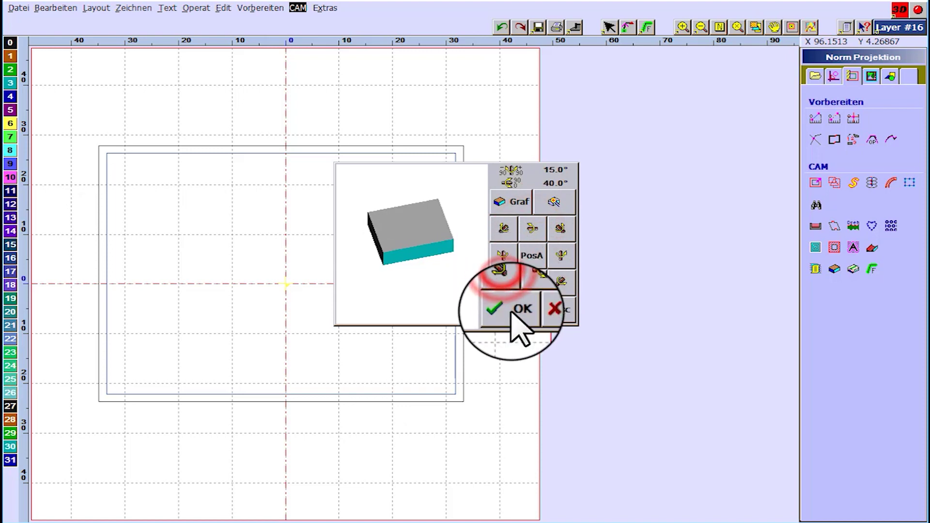